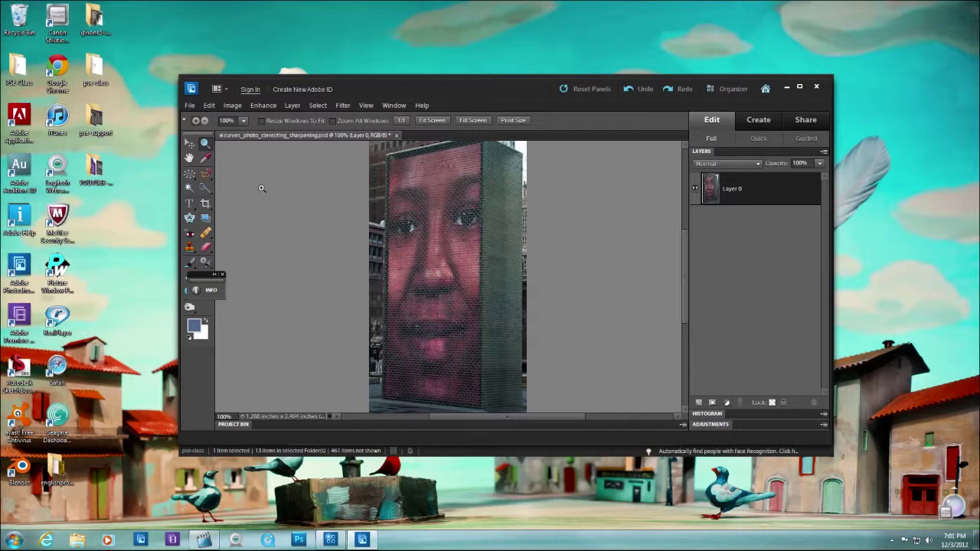
Bring up the File menu for the face sculpture photo curves_photo_correcting_sharpening.psd
left_click(193, 106)
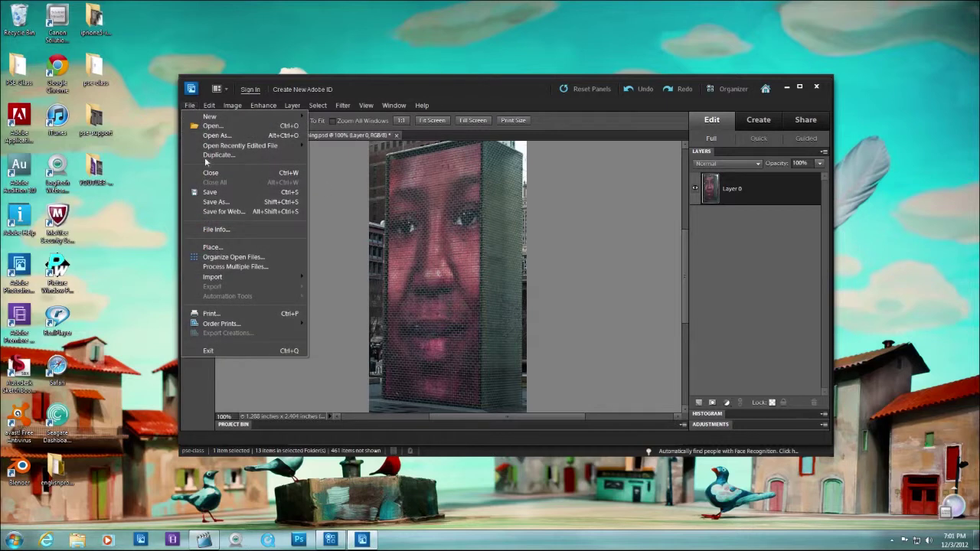
Launch Save for Web and keep GIF as the output format, previewing at 309 × 577 pixels
left_click(227, 211)
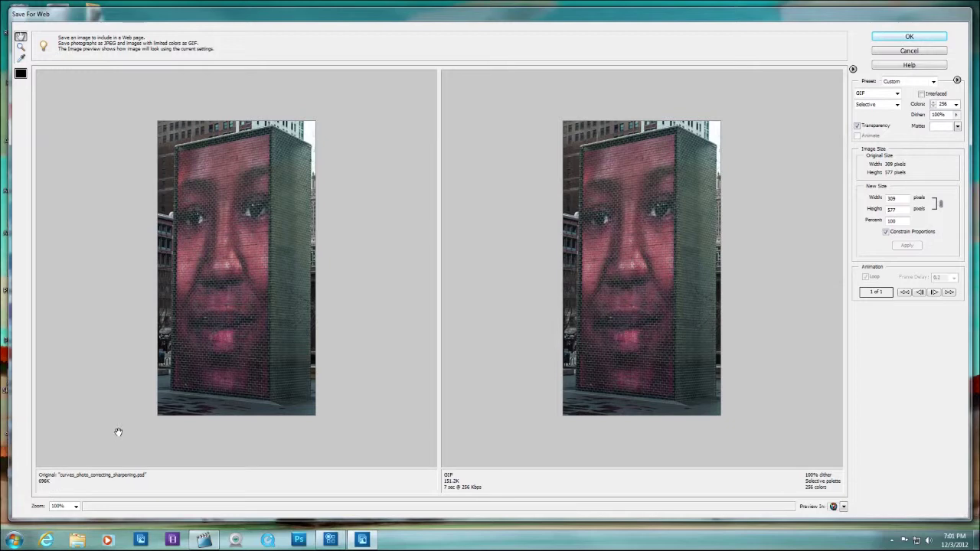
left_click(897, 93)
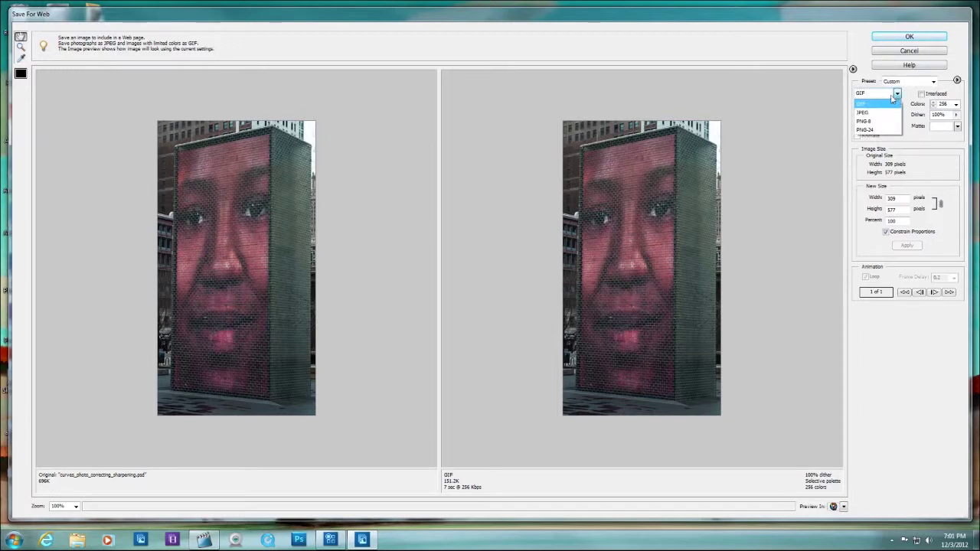
left_click(879, 103)
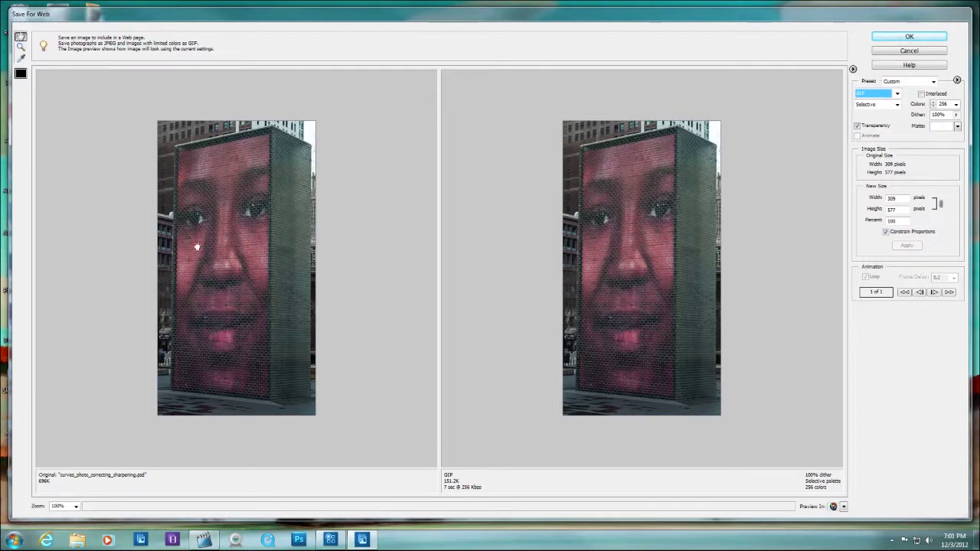
Zoom into the previews twice to compare detail, then reset them to 100%
left_click(20, 48)
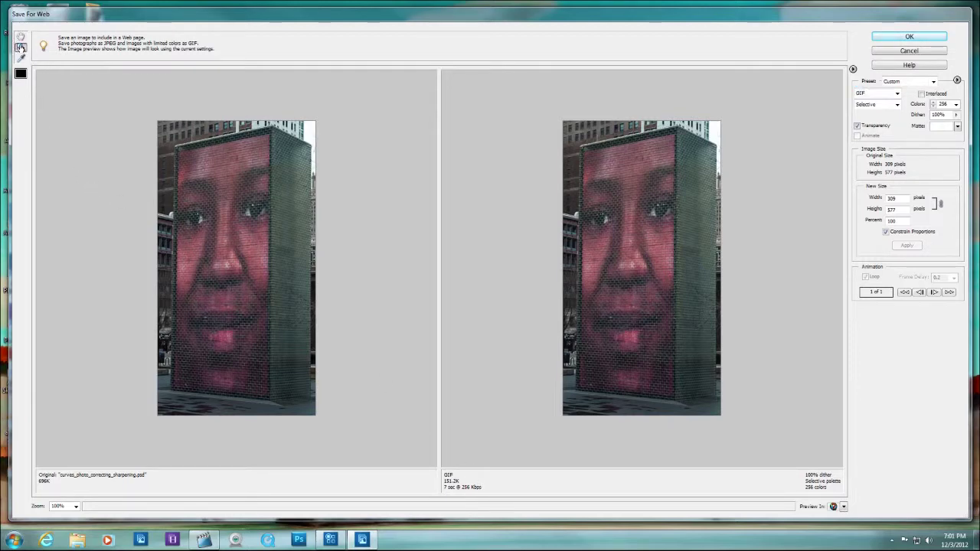
left_click(259, 231)
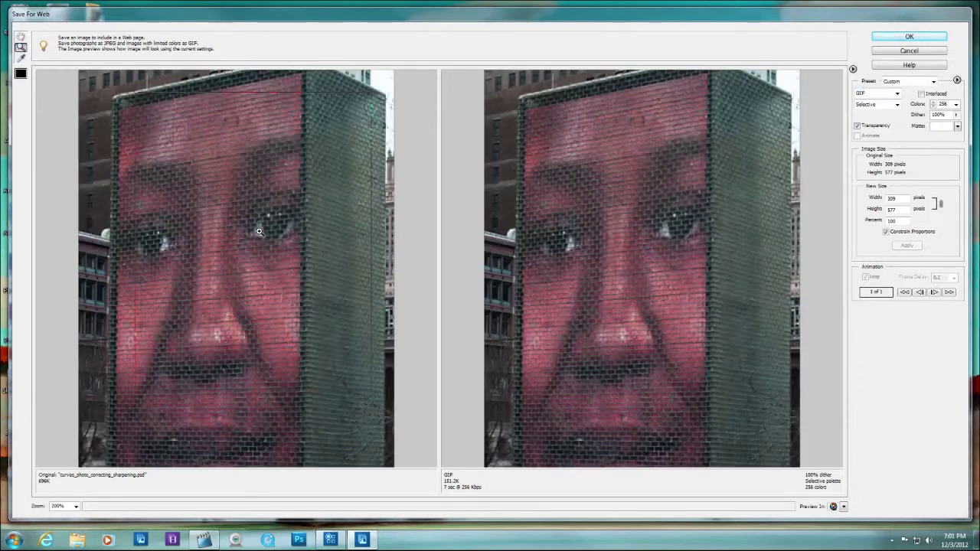
left_click(259, 231)
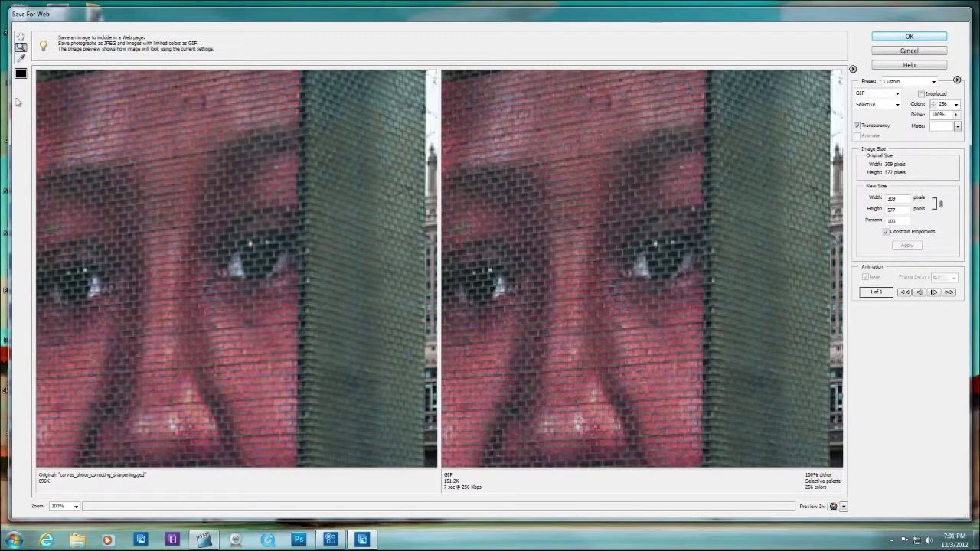
double_click(20, 48)
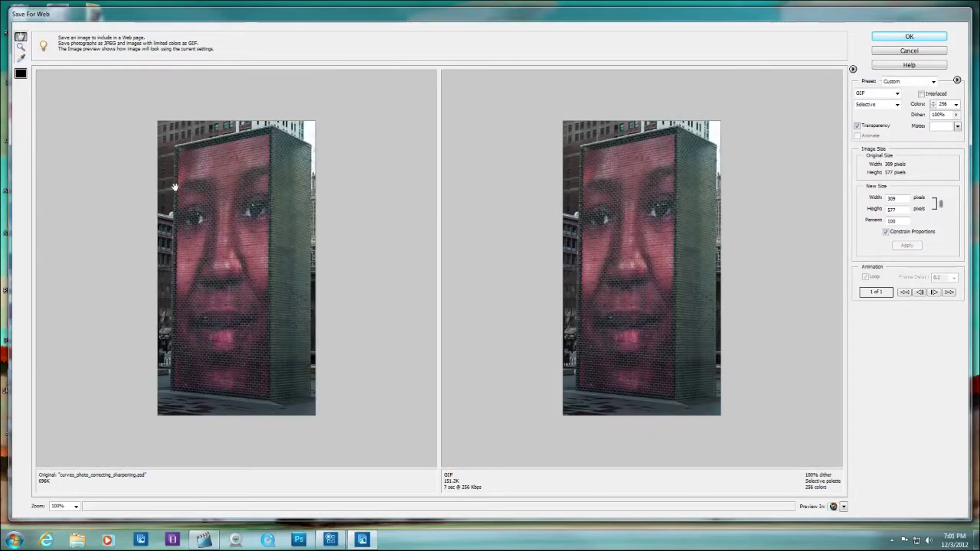
Zoom to 200% on the tower's face, pan slightly, return to 100%, and show the Preset list
left_click(20, 47)
left_click(227, 225)
left_click(21, 36)
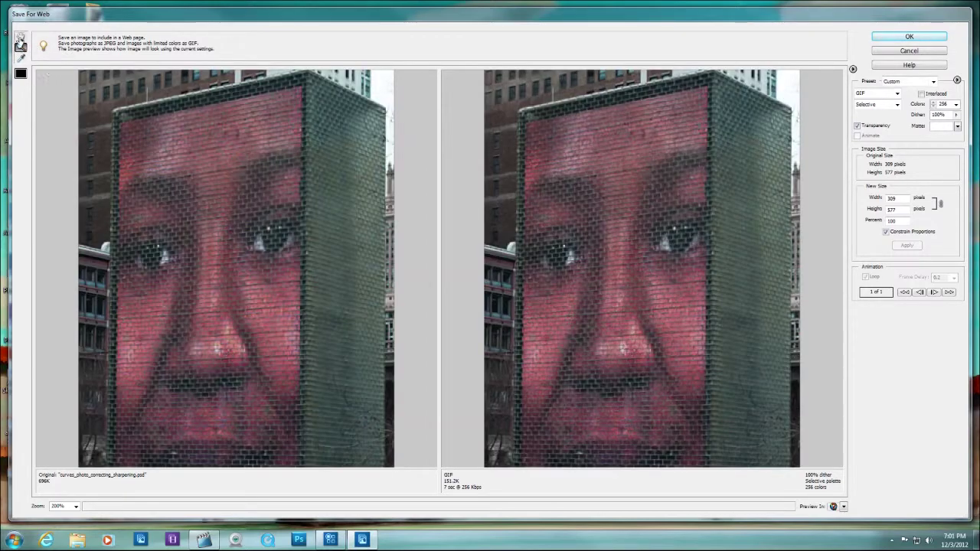
left_click_drag(225, 171, 250, 176)
left_click(21, 47)
left_click(606, 141, "alt")
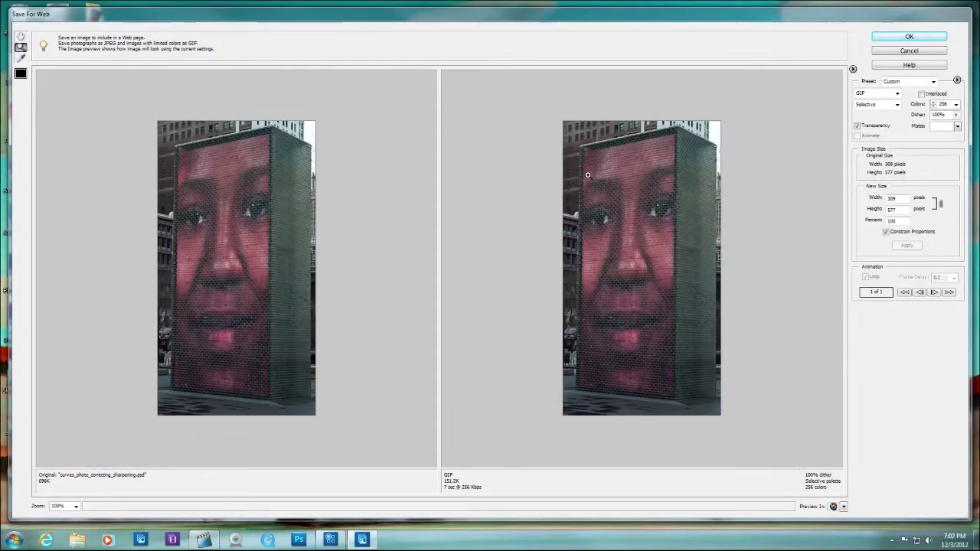
left_click(933, 82)
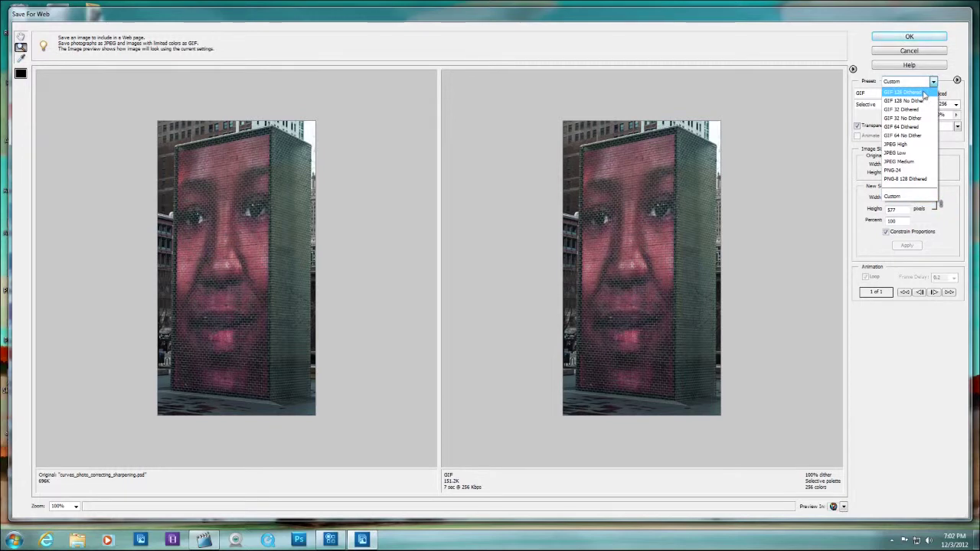
Close the presets, try Optimize to File Size at 32K and cancel, then show the preview options
left_click(869, 75)
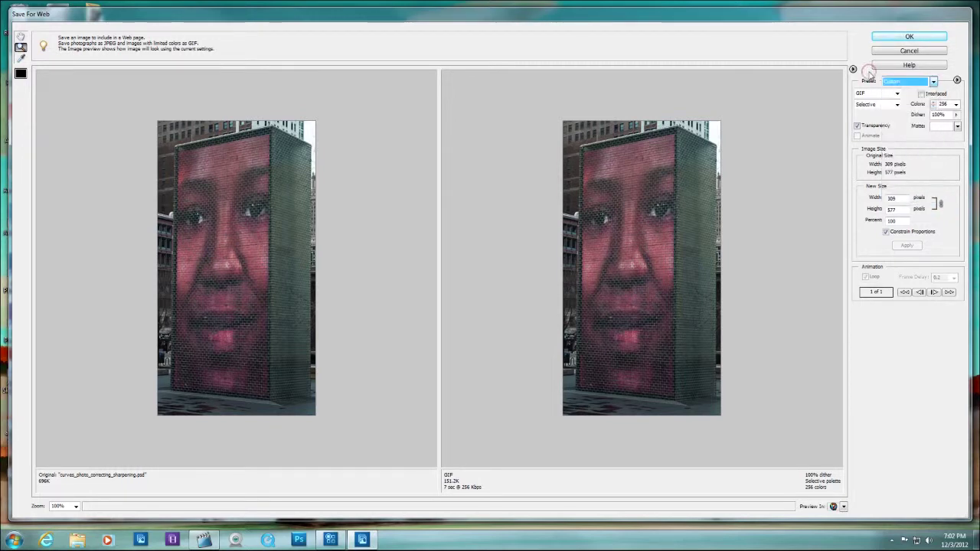
left_click(957, 81)
left_click(939, 92)
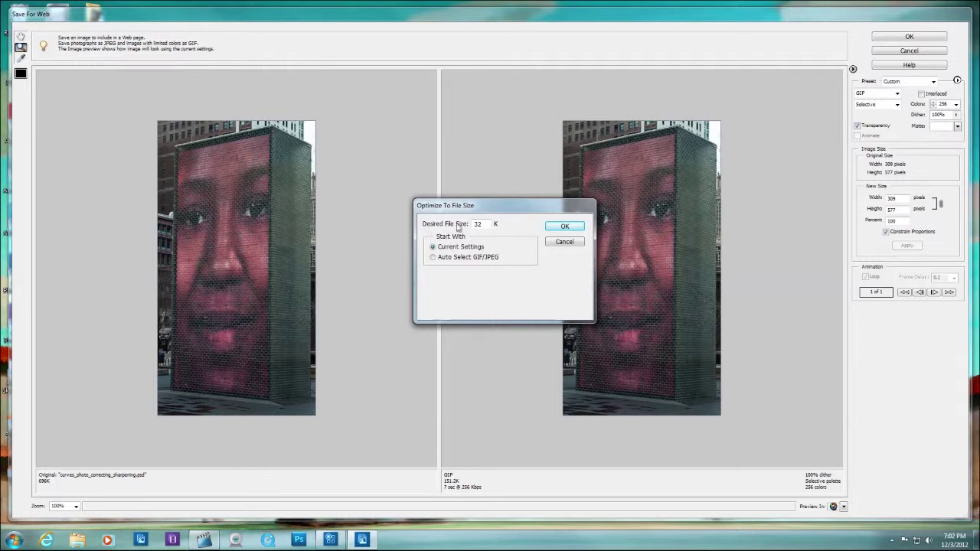
double_click(486, 223)
left_click(564, 243)
left_click(853, 69)
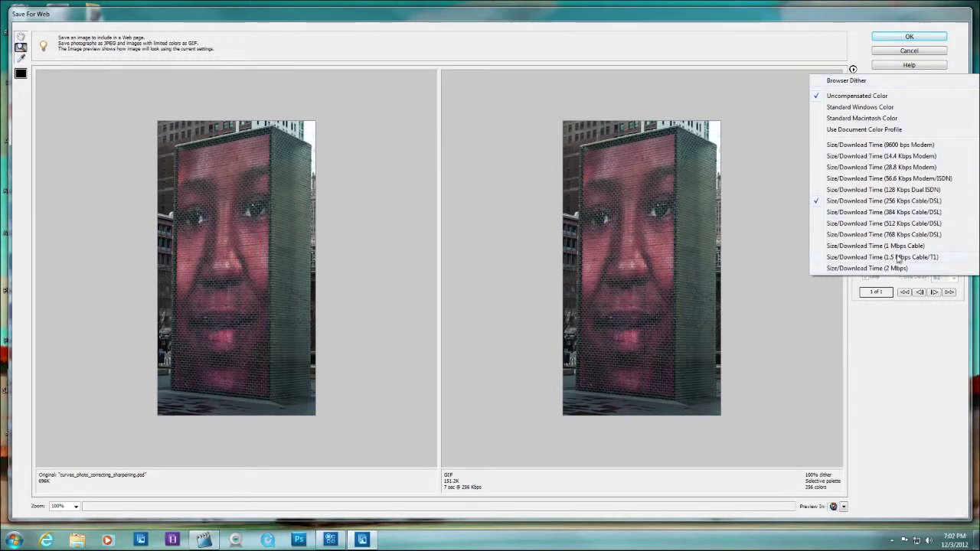
Zoom the previews to 200% and change the output format from GIF to JPEG
left_click(769, 107)
left_click(768, 105)
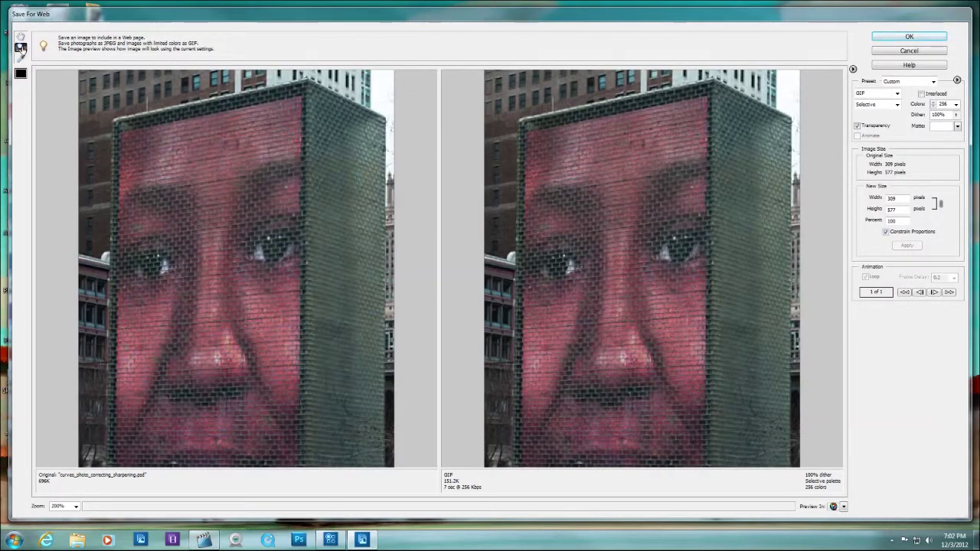
left_click(897, 94)
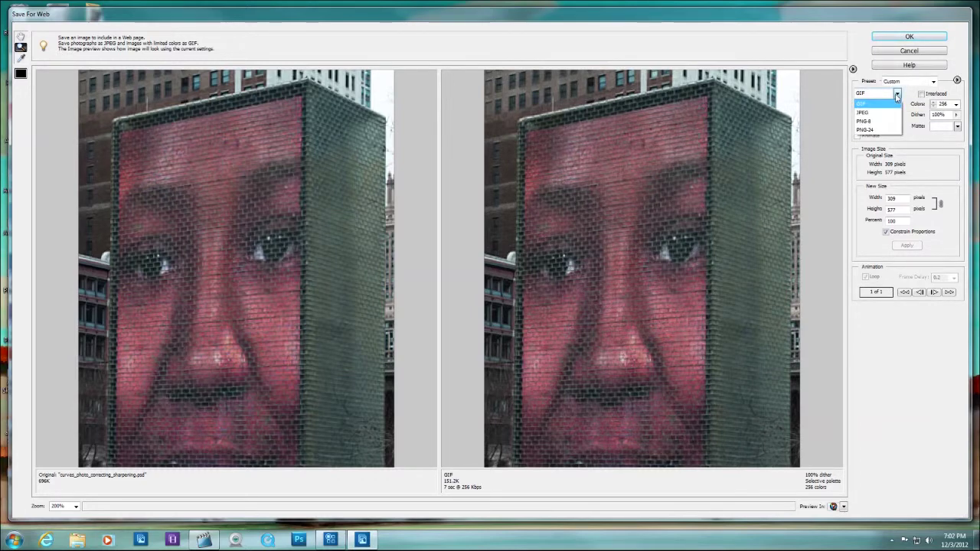
left_click(864, 113)
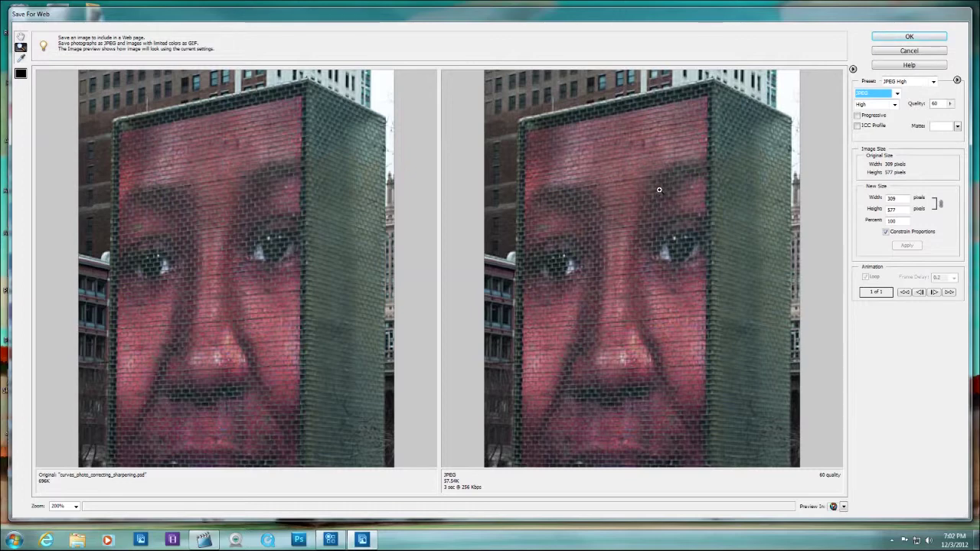
Set JPEG quality to Maximum, then to Very High (quality 80)
left_click(892, 104)
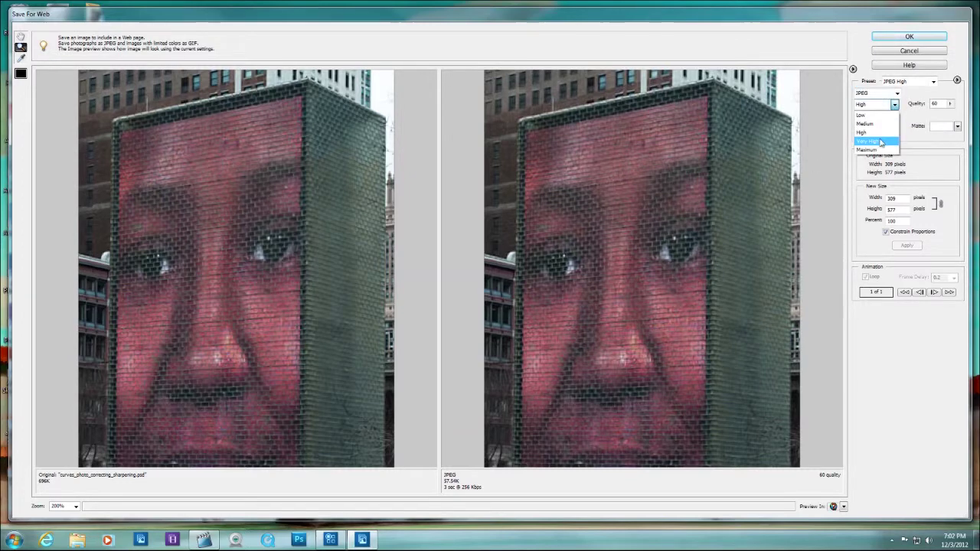
left_click(877, 151)
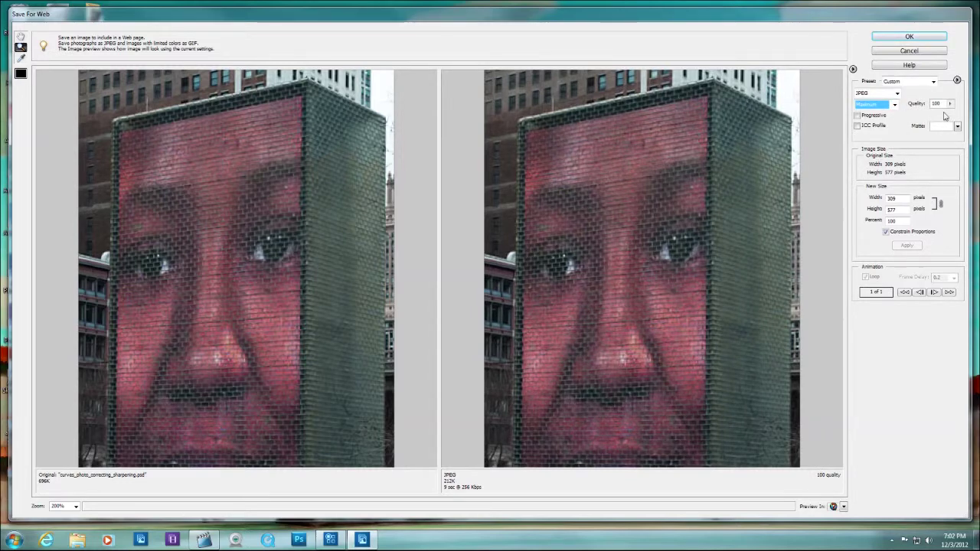
left_click(893, 107)
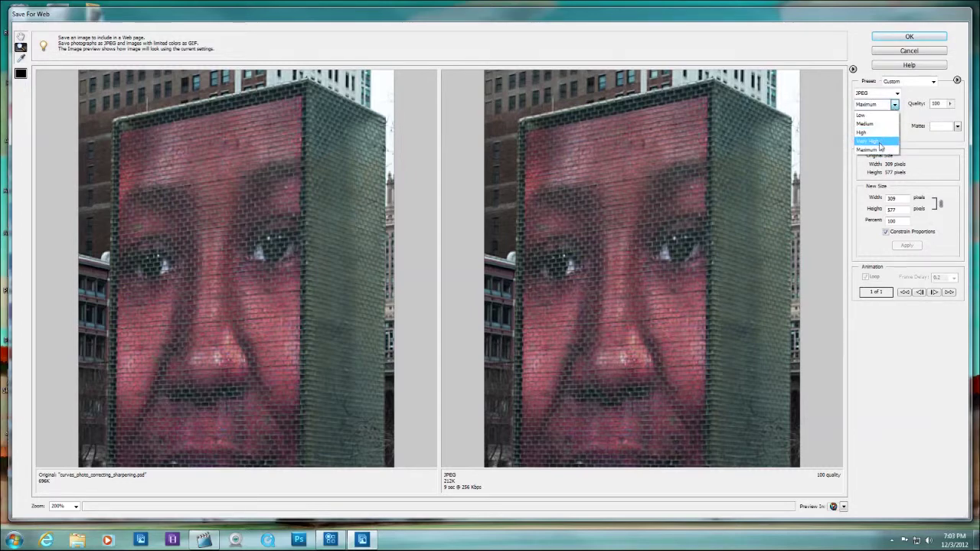
left_click(878, 142)
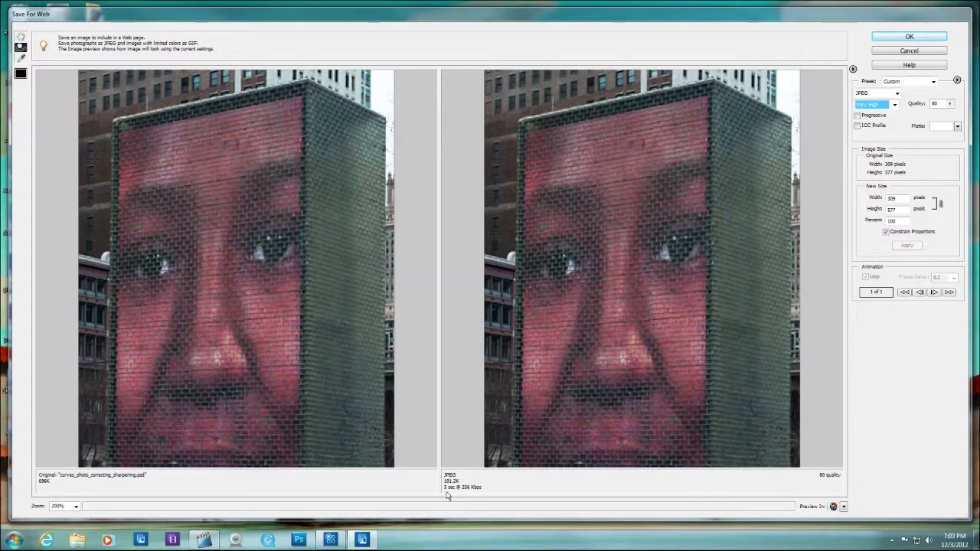
Keep JPEG quality at 80 and resize the output to 50% (155 × 289 pixels, about 26K)
left_click(949, 104)
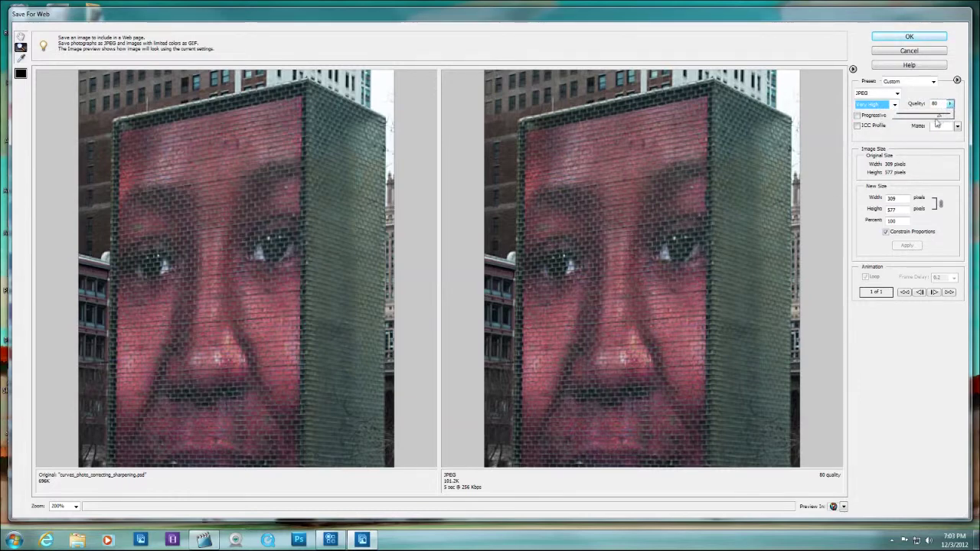
left_click(907, 139)
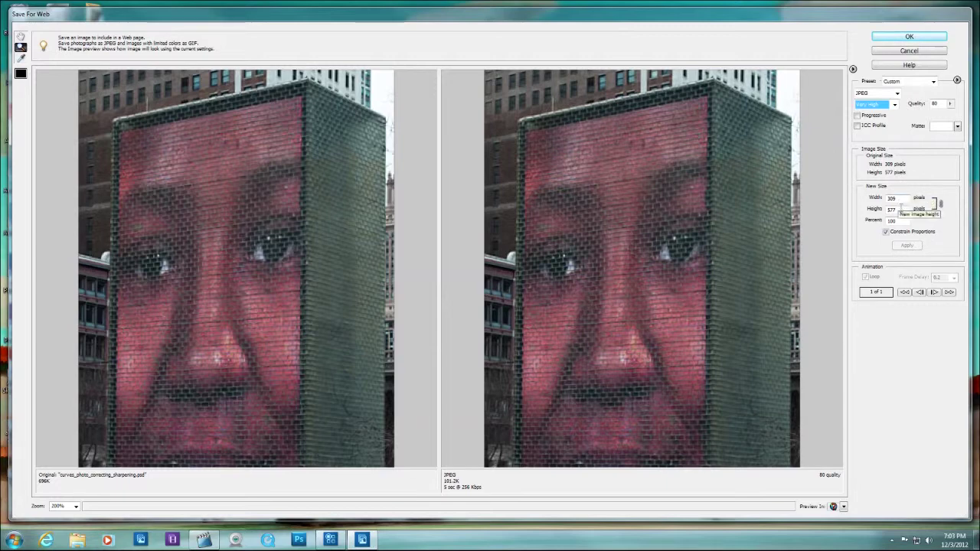
double_click(903, 221)
type("50")
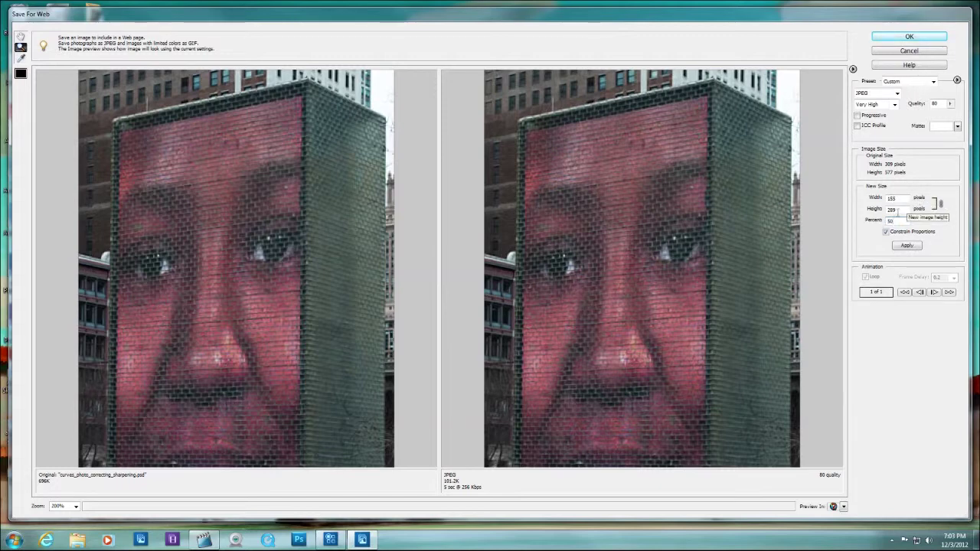
left_click(906, 245)
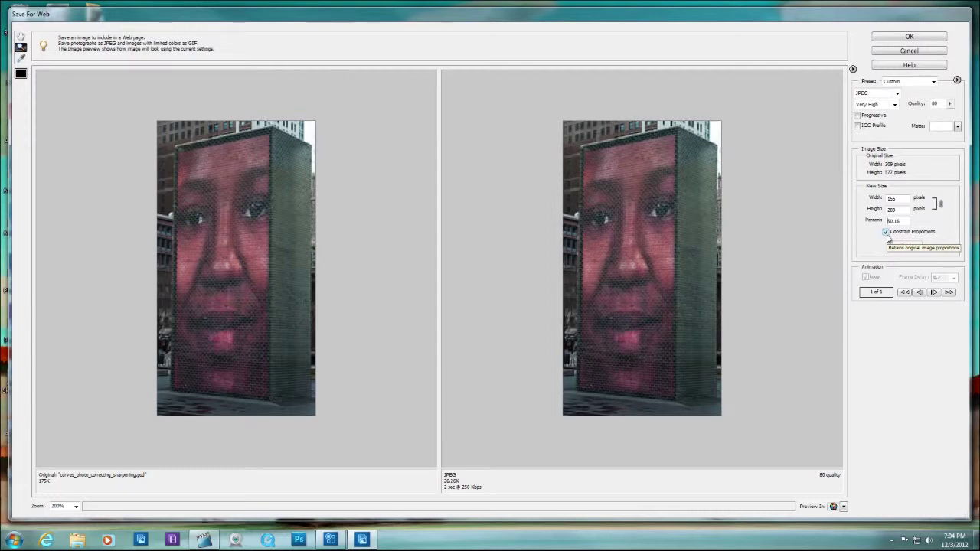
Switch the output to GIF with a 4-colour palette and check the matte choices without changing them
left_click(897, 94)
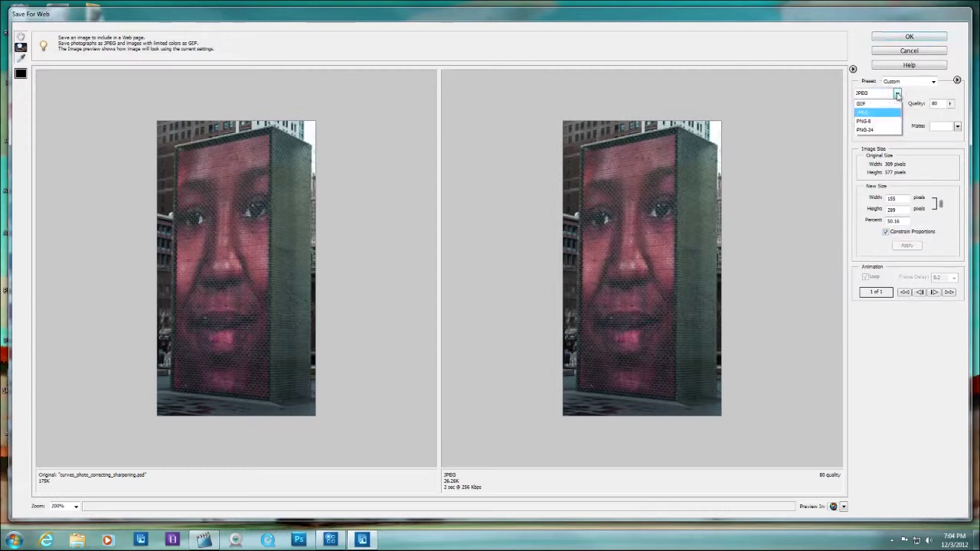
left_click(872, 104)
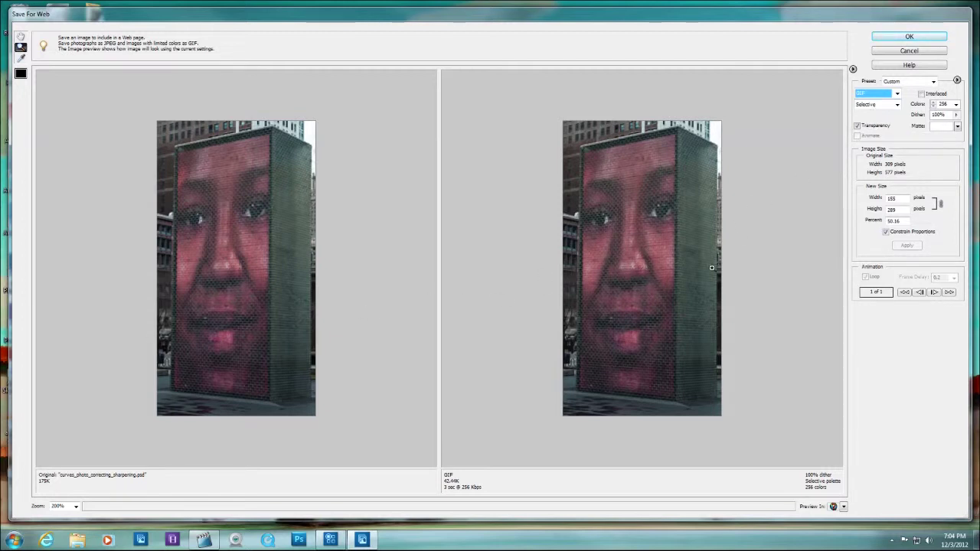
left_click(955, 105)
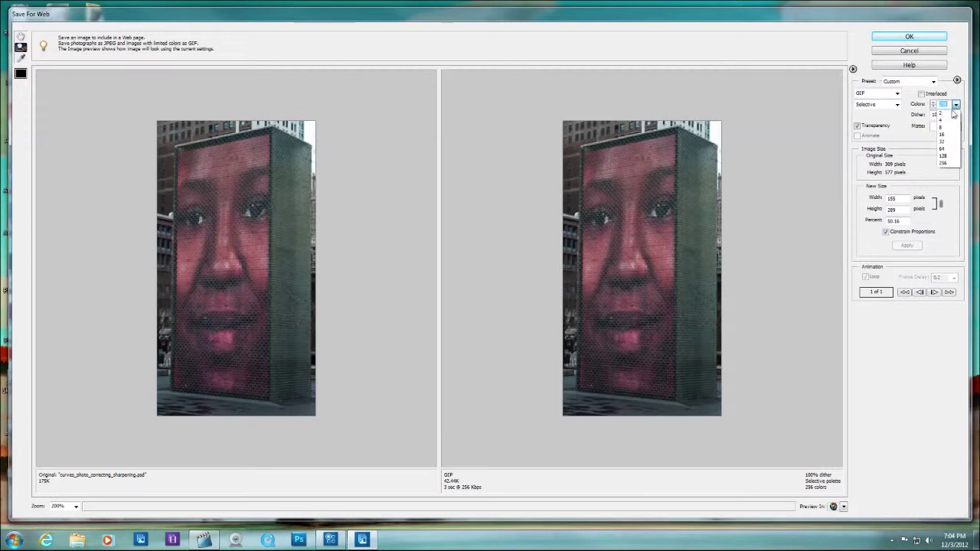
left_click(947, 120)
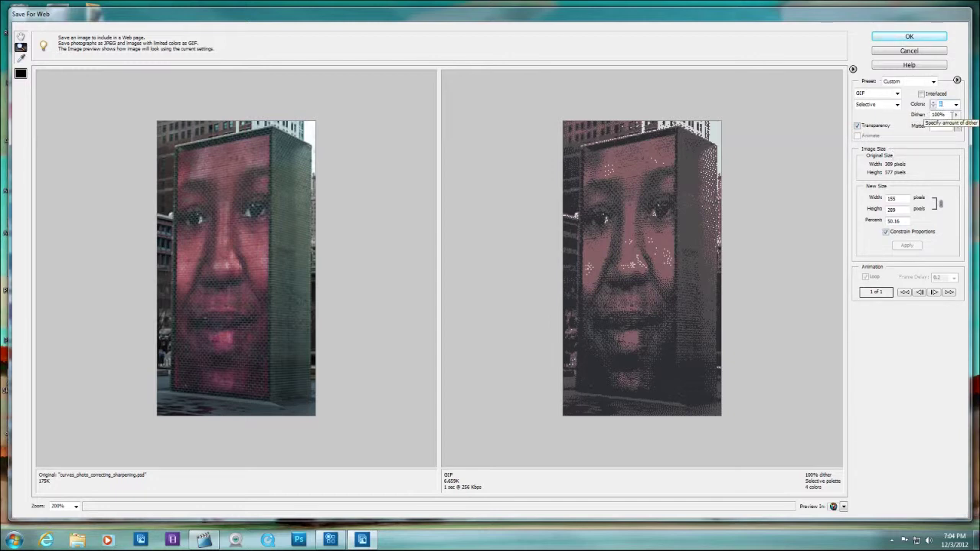
left_click(956, 126)
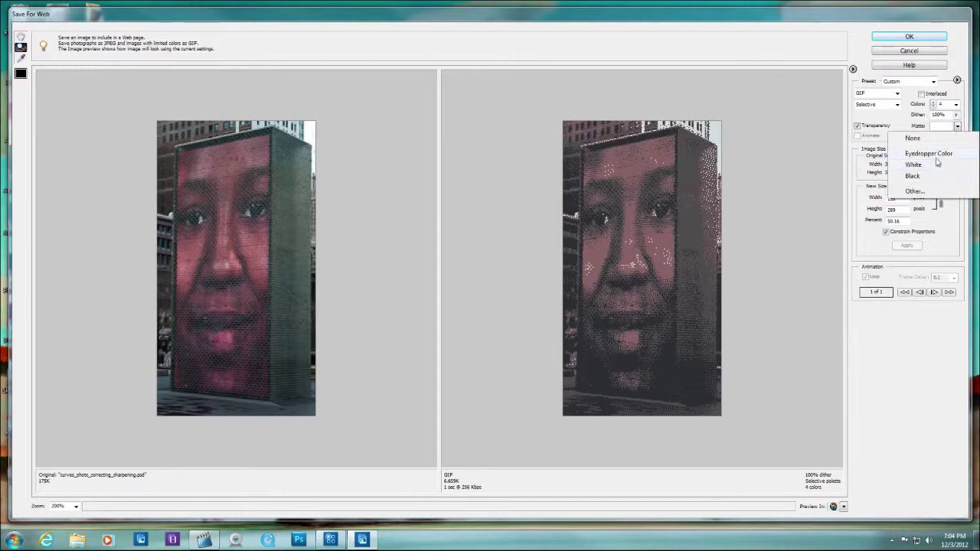
left_click(903, 117)
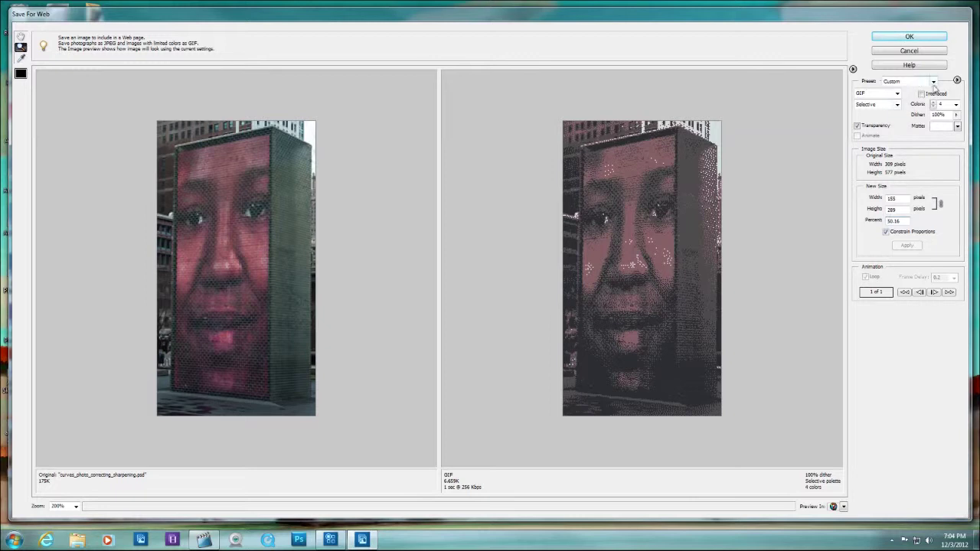
Compare the output as PNG-8 and GIF, finishing on PNG-24 (93.18K preview)
left_click(895, 94)
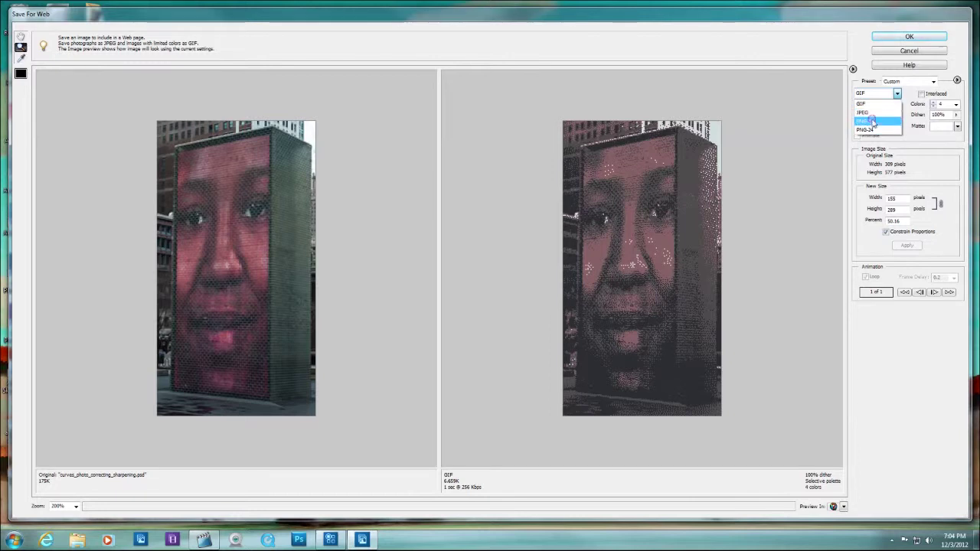
left_click(871, 121)
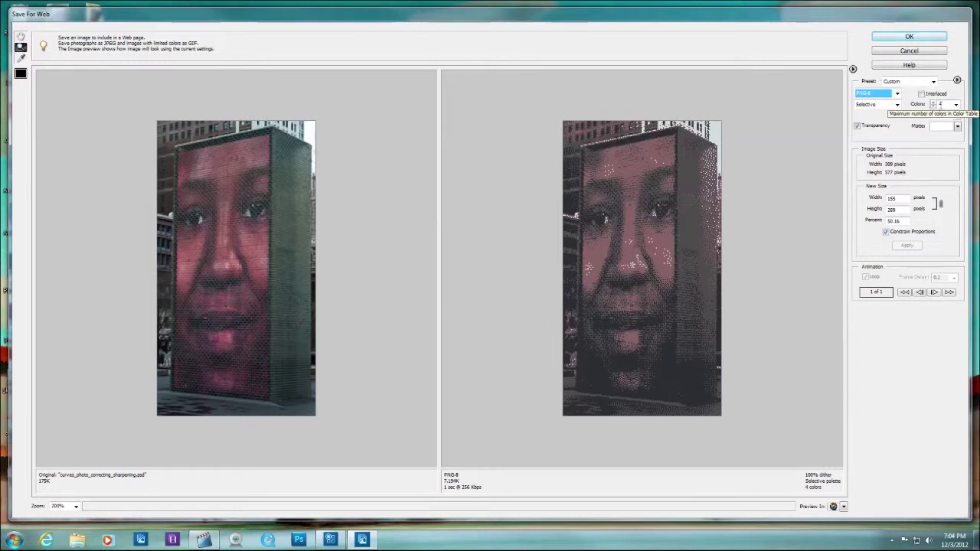
left_click(895, 94)
left_click(881, 105)
left_click(897, 94)
left_click(880, 126)
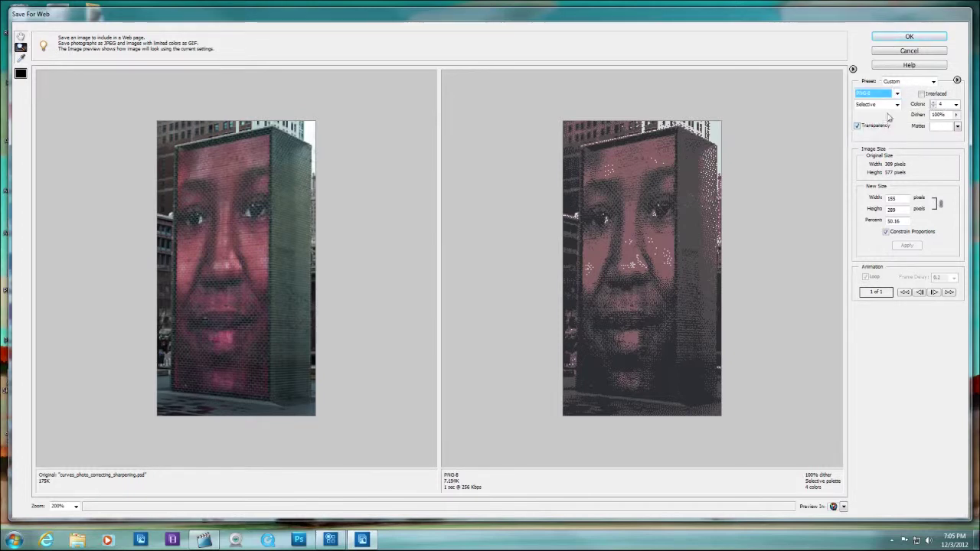
left_click(897, 94)
left_click(886, 134)
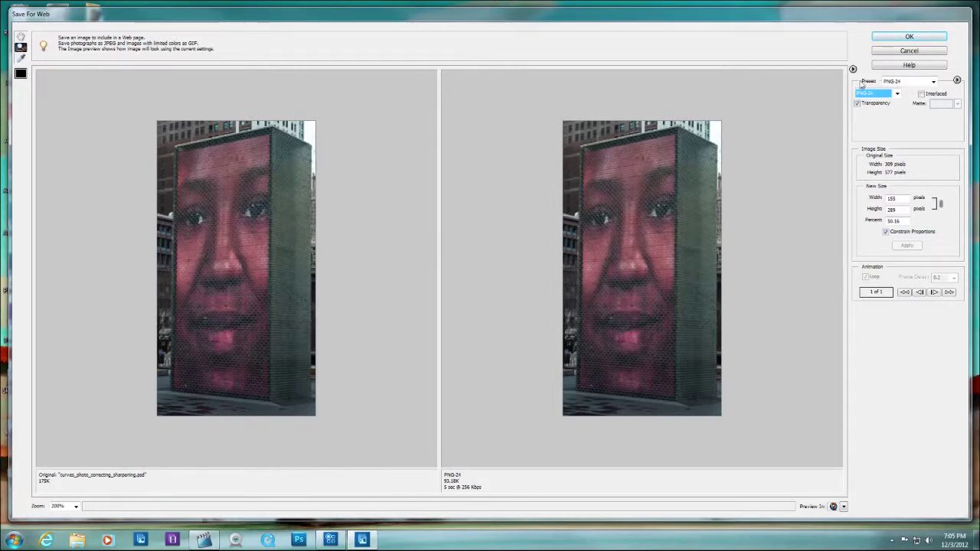
Set the output format to JPEG with High quality
left_click(896, 94)
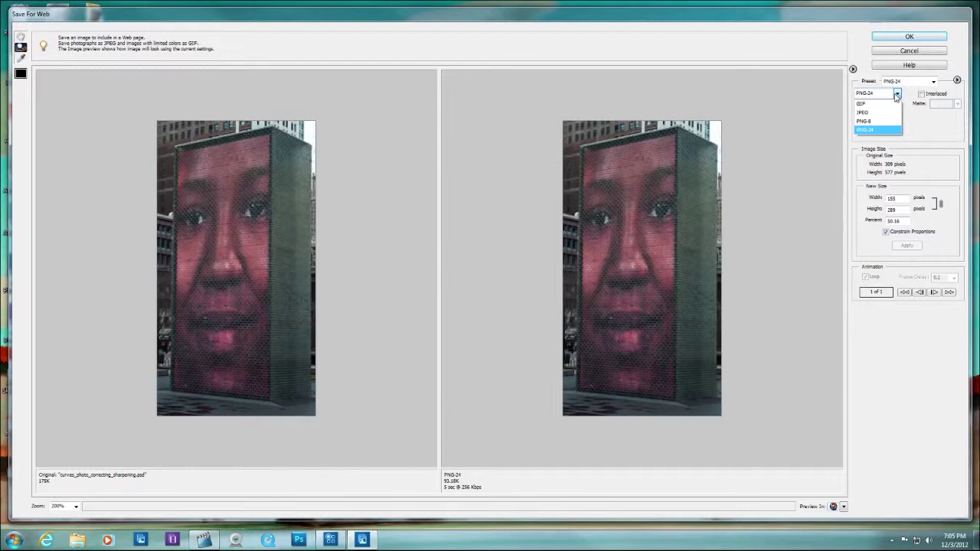
left_click(877, 104)
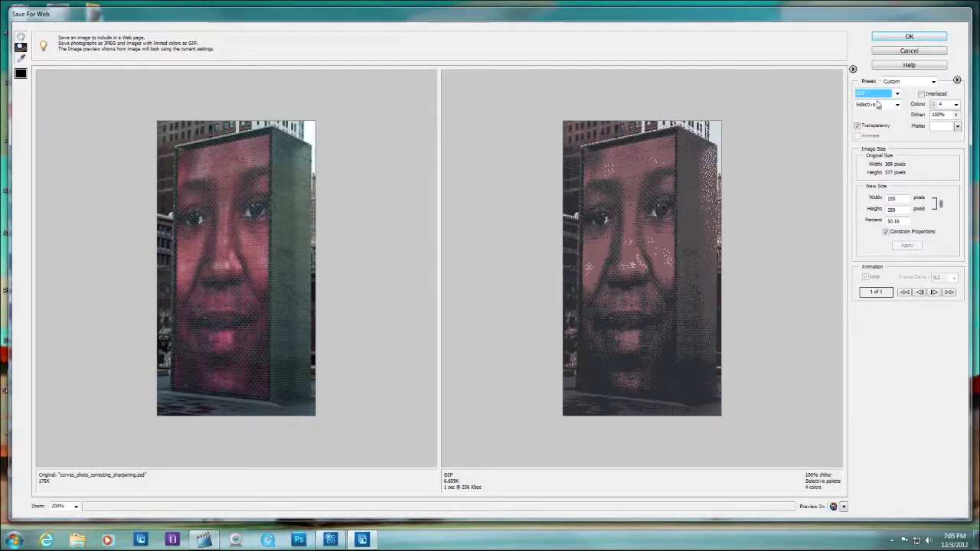
left_click(879, 93)
left_click(893, 113)
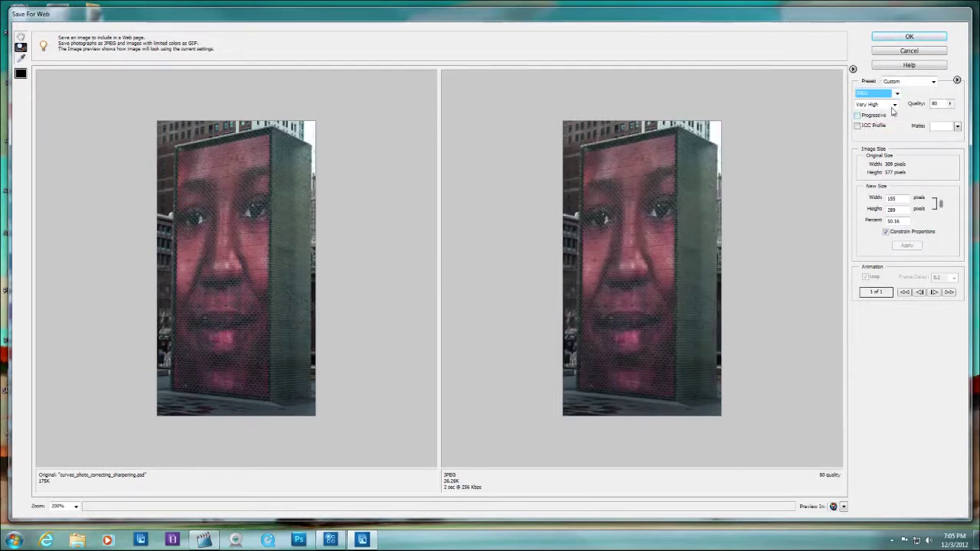
left_click(894, 105)
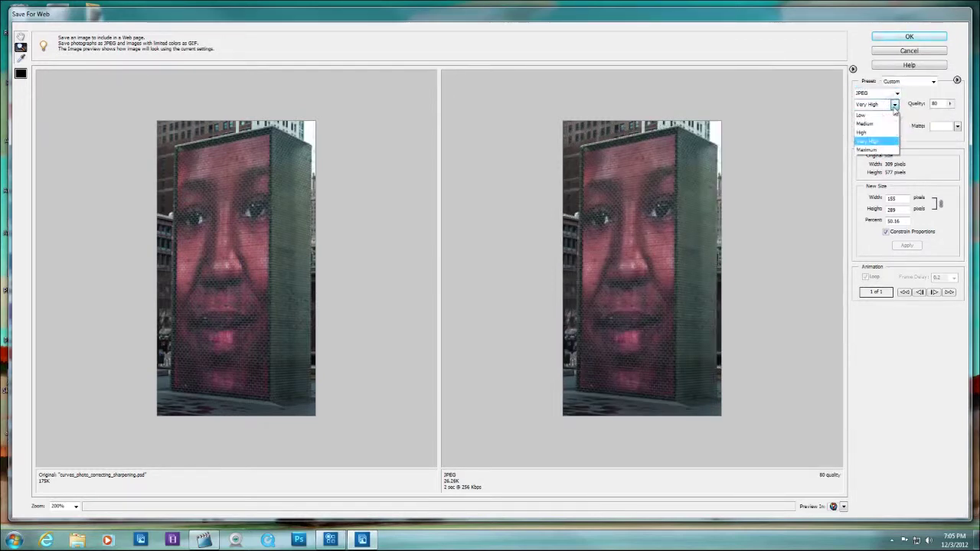
left_click(871, 135)
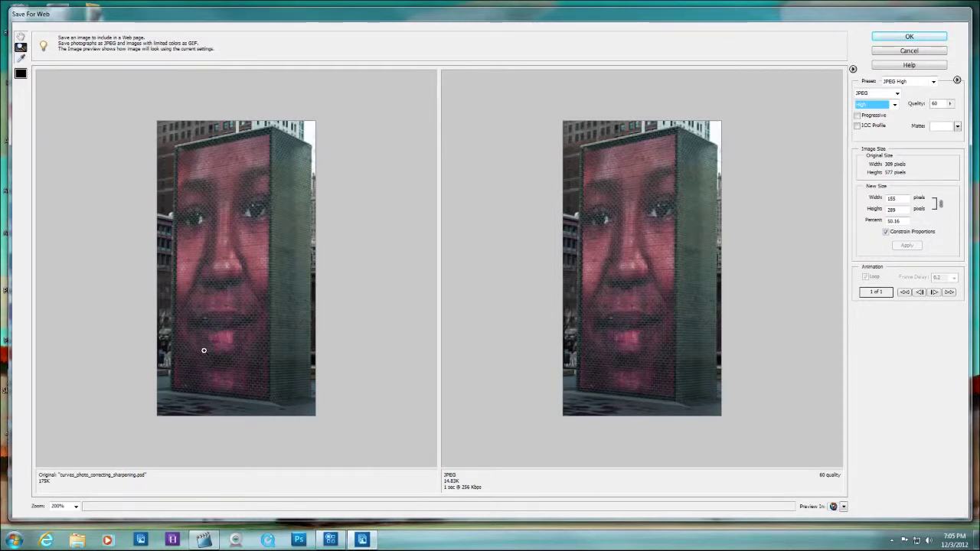
Accept the settings, cancel the Save Optimized As dialog, and exit Save for Web without saving
left_click(887, 38)
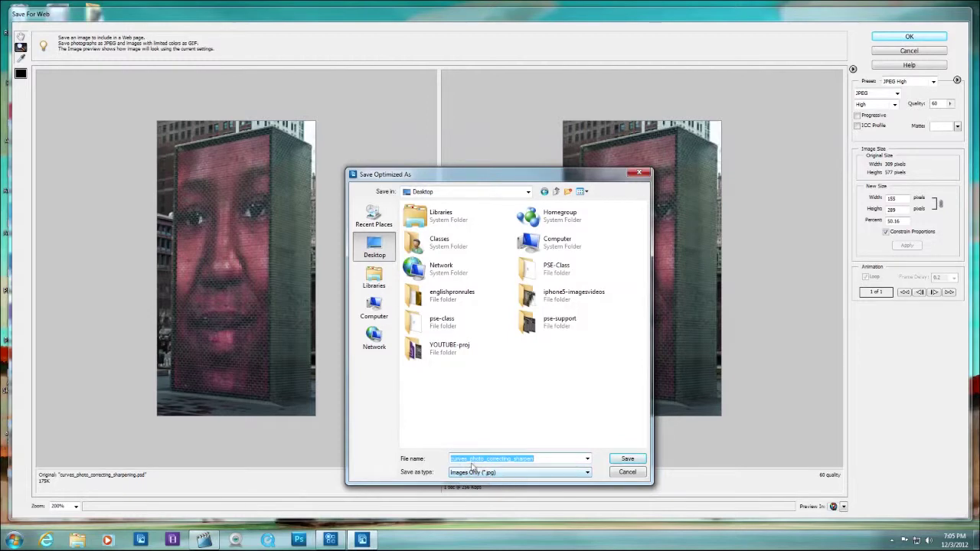
left_click(628, 473)
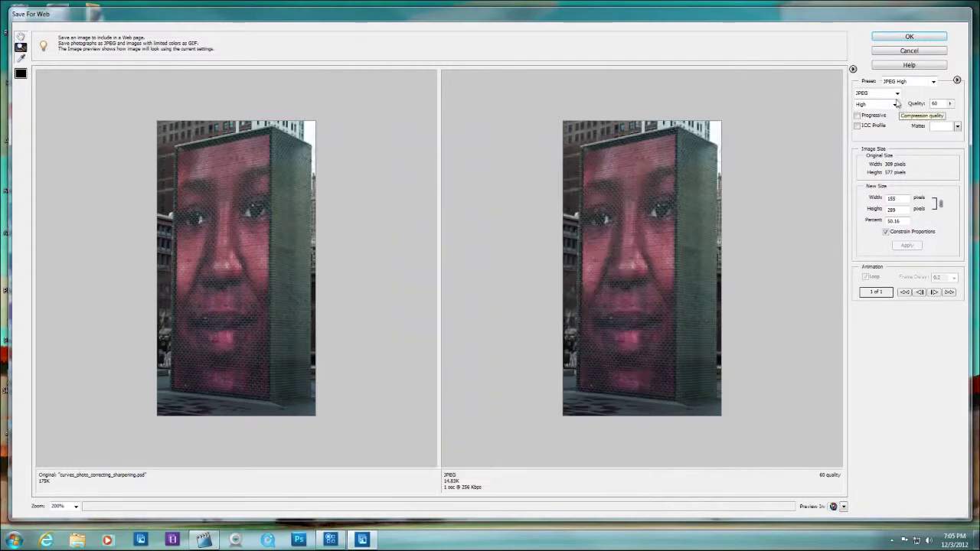
left_click(909, 51)
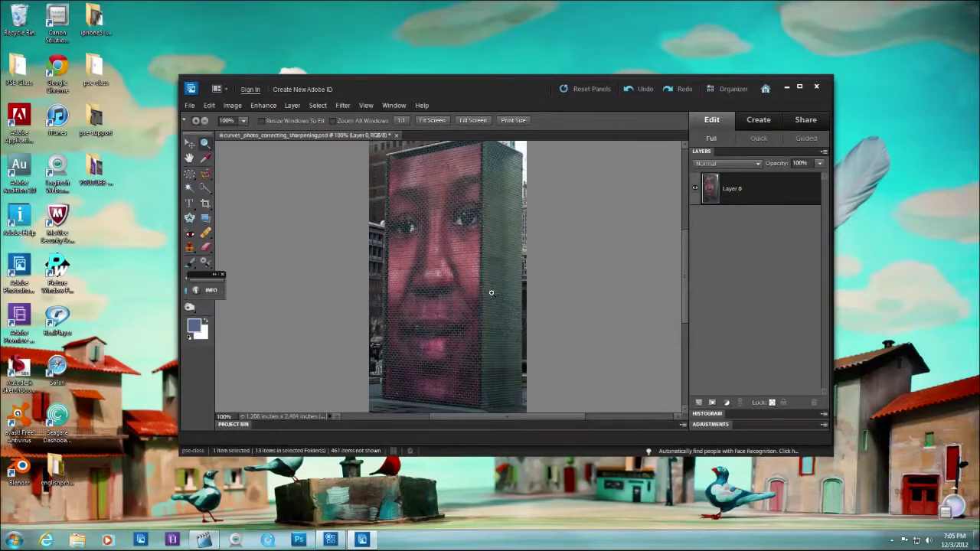